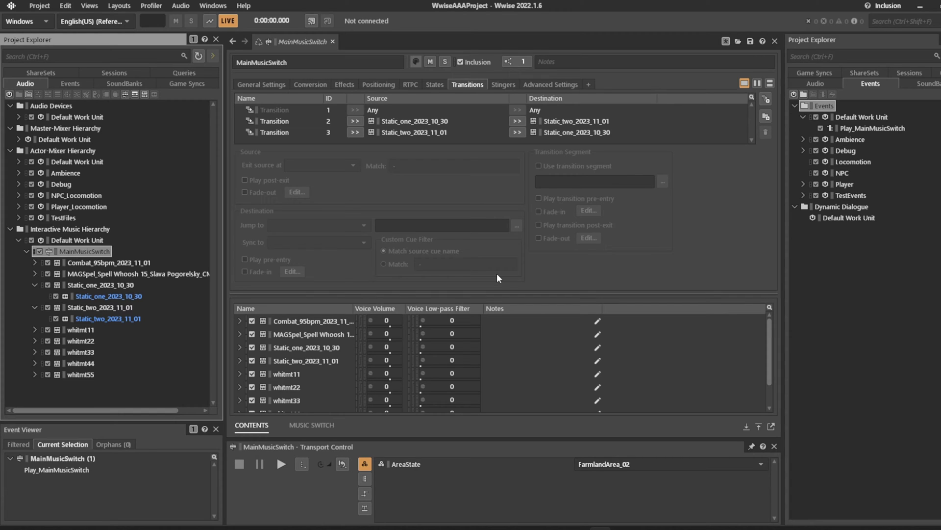
Step: Collapse the Static_one and Static_two branches and add a RandomEventTriggerJump music segment under MainMusicSwitch
left_click(35, 285)
left_click(35, 297)
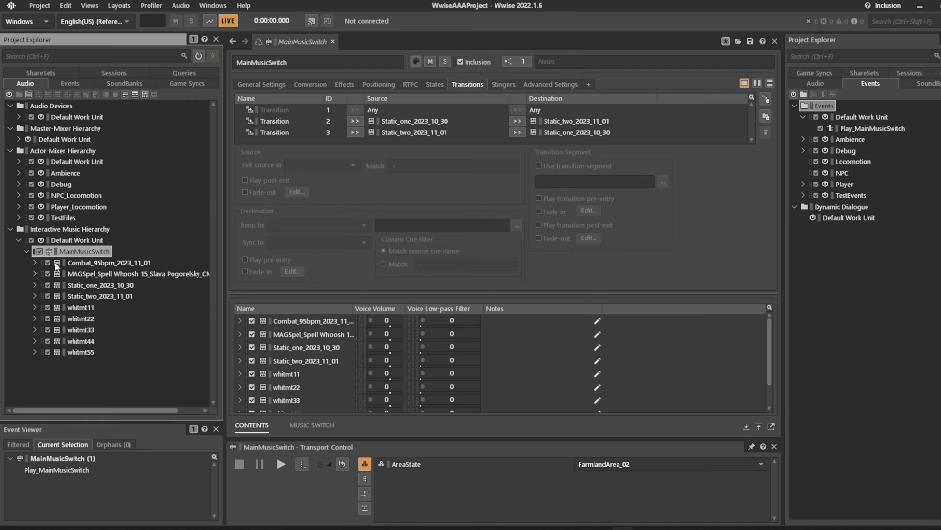
right_click(84, 254)
mouse_move(144, 253)
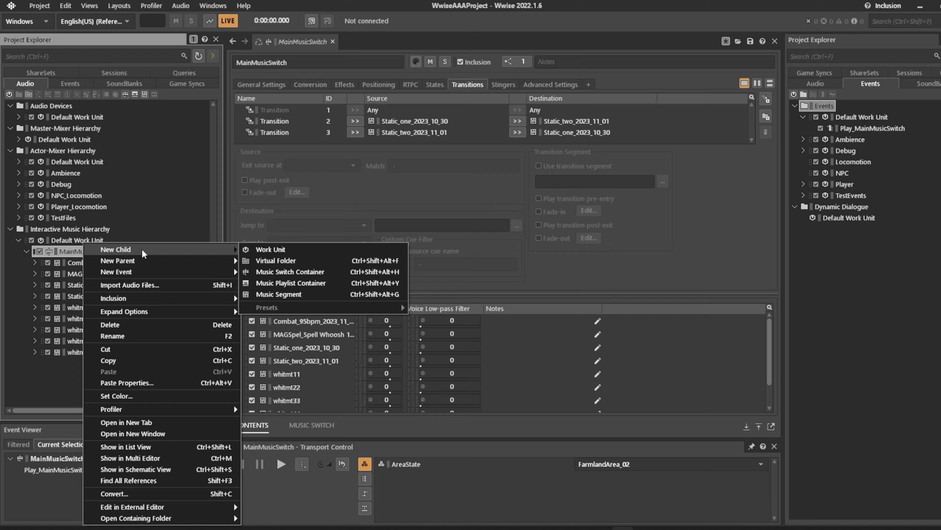
left_click(310, 294)
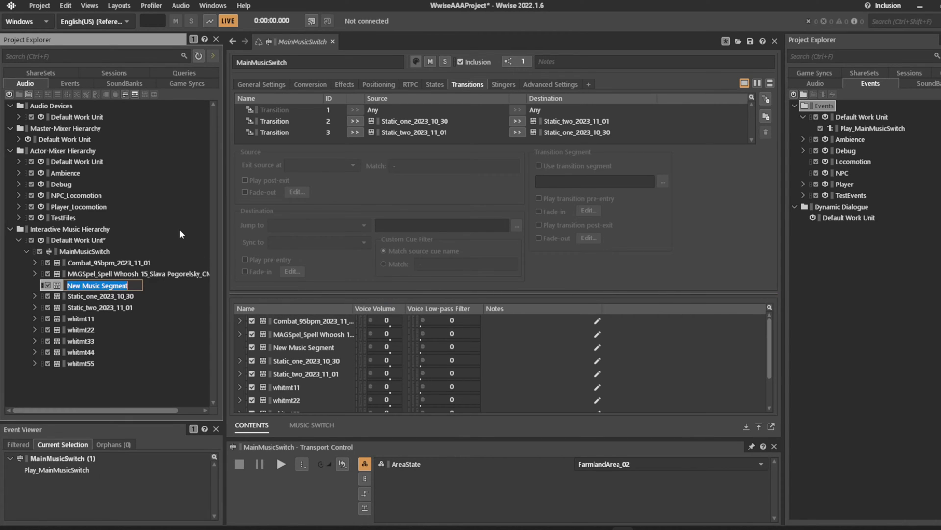
type("RandomEvent")
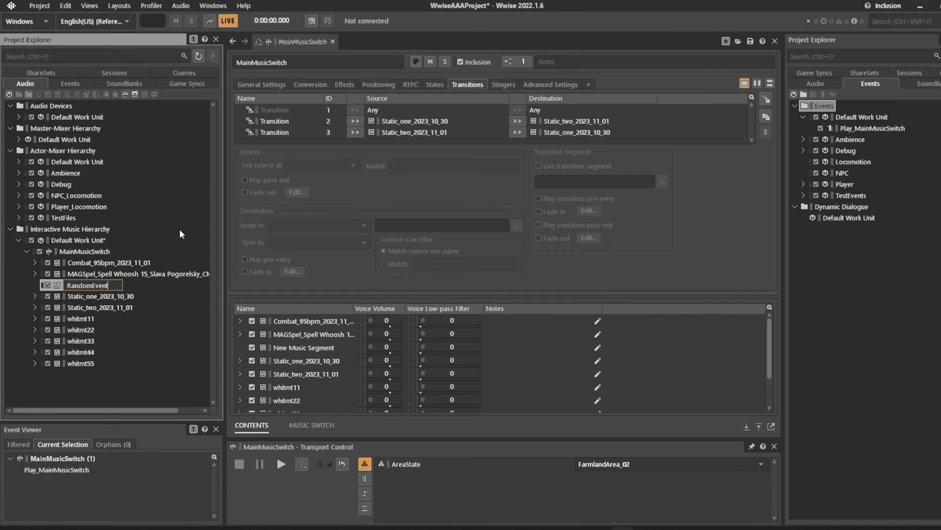
type("TriggerJump")
key("Return")
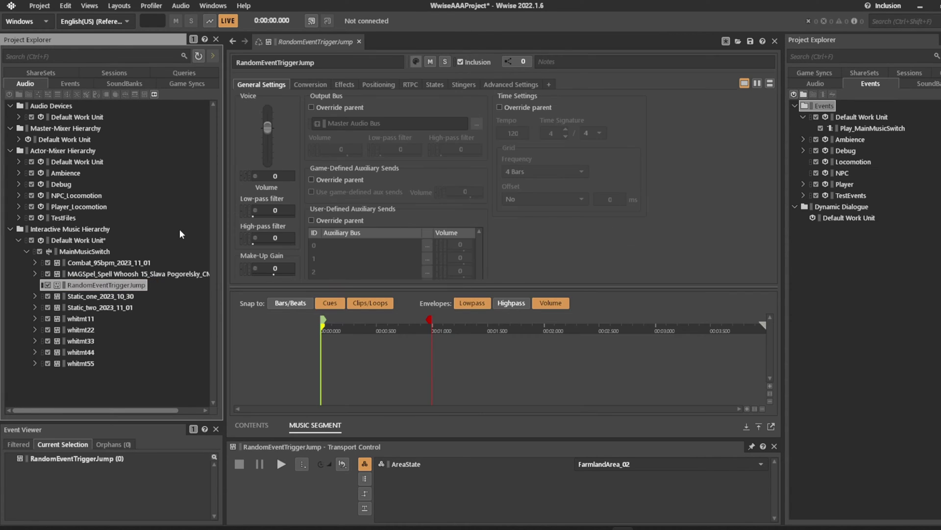
right_click(100, 286)
Step: Add a music track to RandomEventTriggerJump and name it RandomEvent1
mouse_move(147, 8)
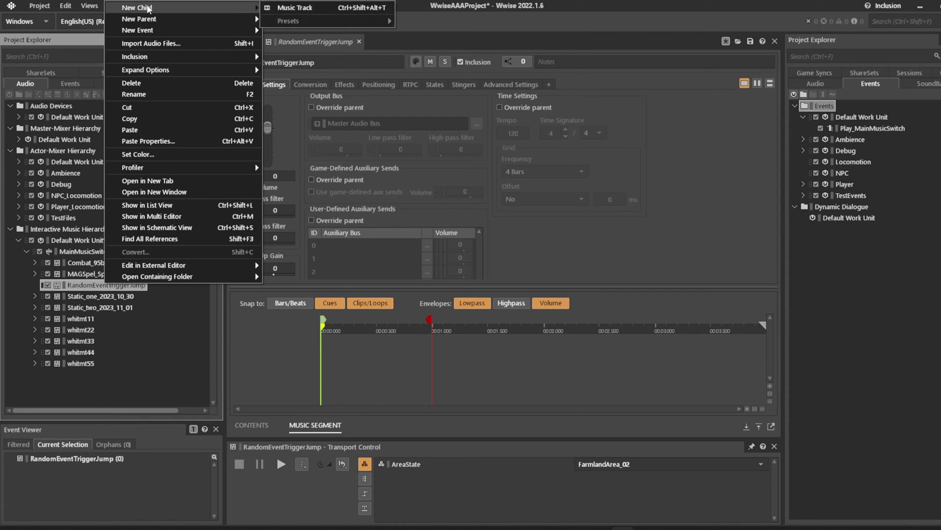
left_click(319, 9)
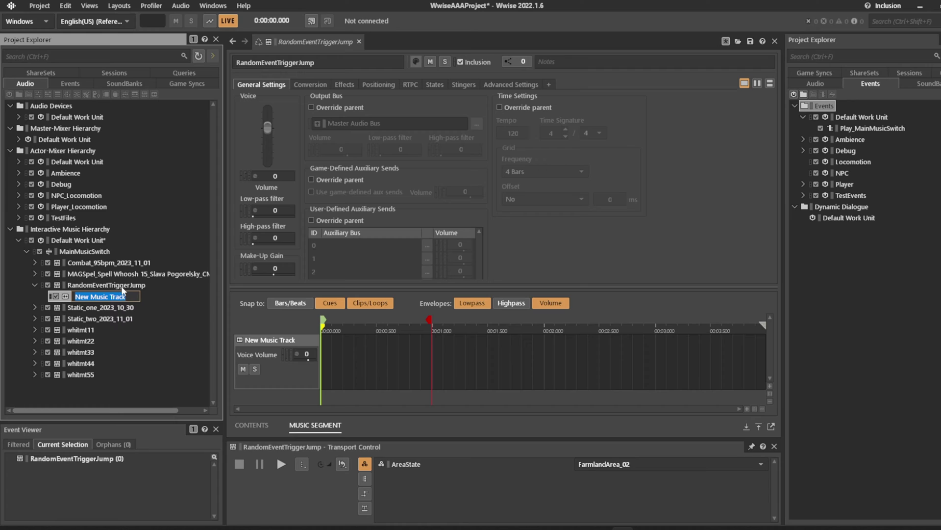
type("RandomEvent")
key("Return")
key("F2")
type("RandomEvent1")
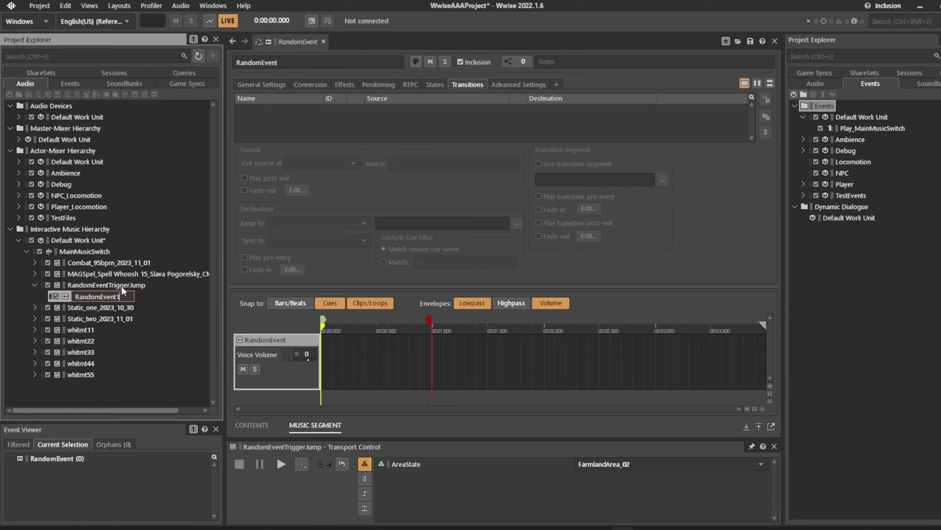
key("Return")
Step: Duplicate RandomEvent1 four times and rename the first three copies RandomEvent2, RandomEvent3 and RandomEvent4
key("ctrl+d")
key("ctrl+d")
key("ctrl+d")
key("ctrl+d")
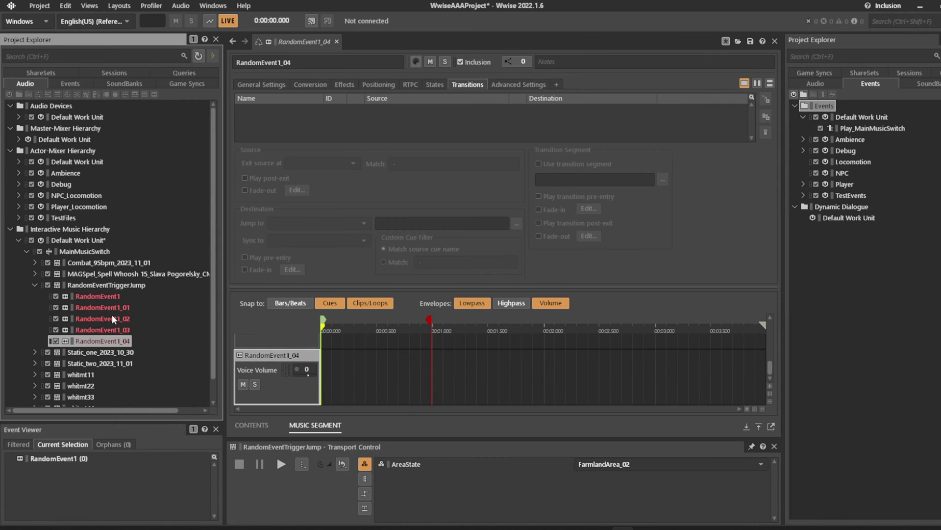
left_click(113, 307)
key("F2")
left_click_drag(118, 308, 148, 305)
key("Return")
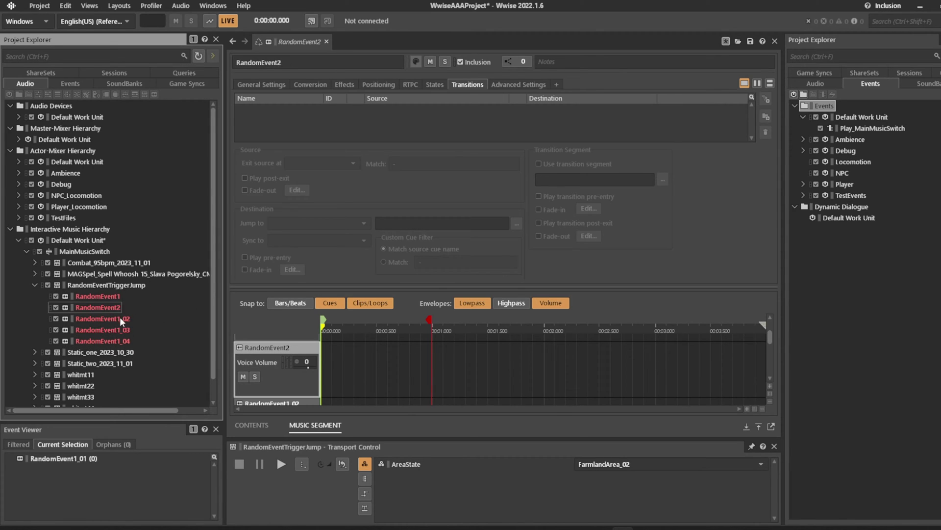
left_click(120, 318)
key("F2")
left_click_drag(117, 318, 199, 315)
type("3")
key("Return")
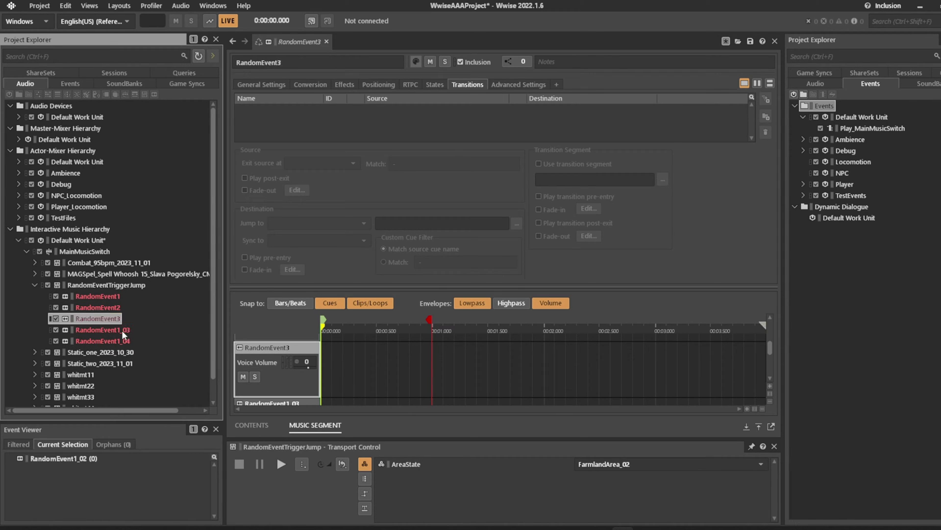
left_click(119, 330)
key("F2")
left_click_drag(116, 330, 191, 322)
type("4")
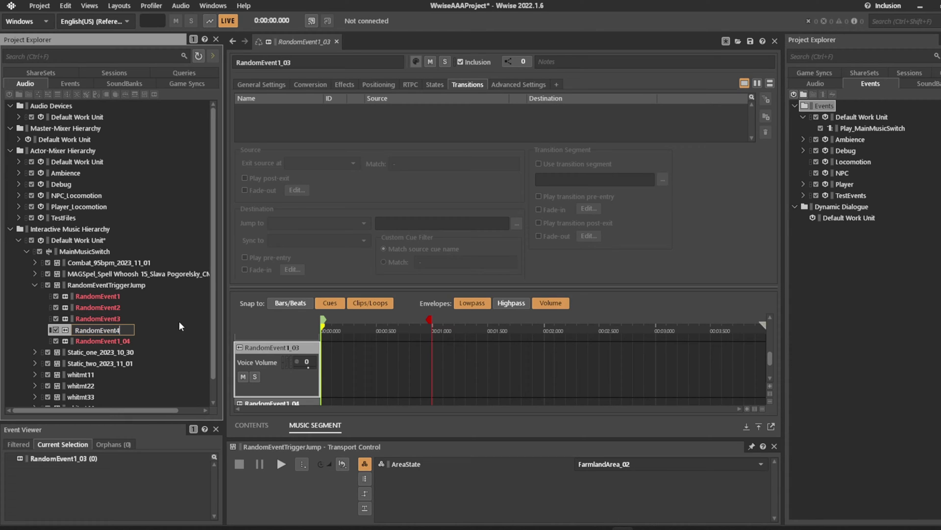
key("Return")
Step: Rename the last copy RandomEvent5, correcting a mistyped RandomEvent6
left_click(120, 341)
key("F2")
left_click_drag(117, 341, 148, 339)
type("6")
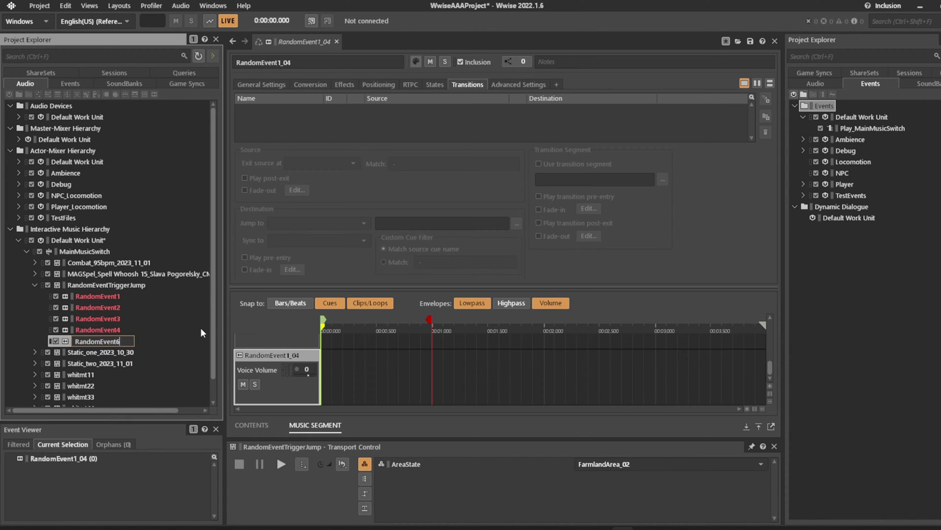
key("Return")
key("F2")
key("BackSpace")
type("5")
key("Return")
Step: Save the project and enlarge the timeline to show all five tracks
key("ctrl+s")
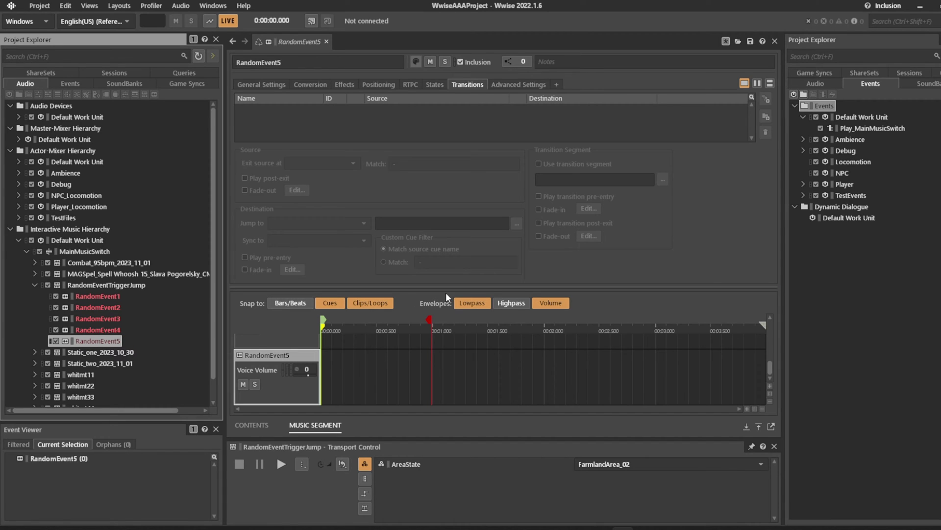
left_click_drag(446, 287, 446, 165)
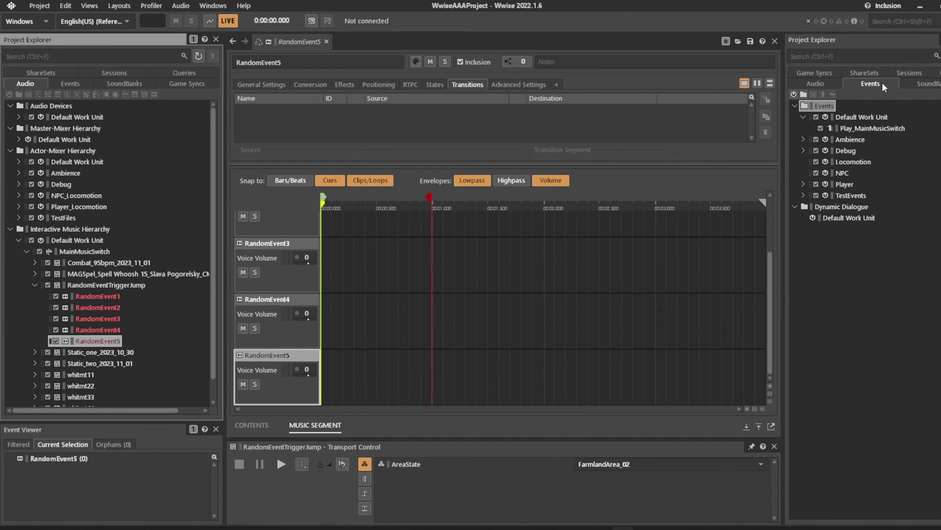
left_click(896, 100)
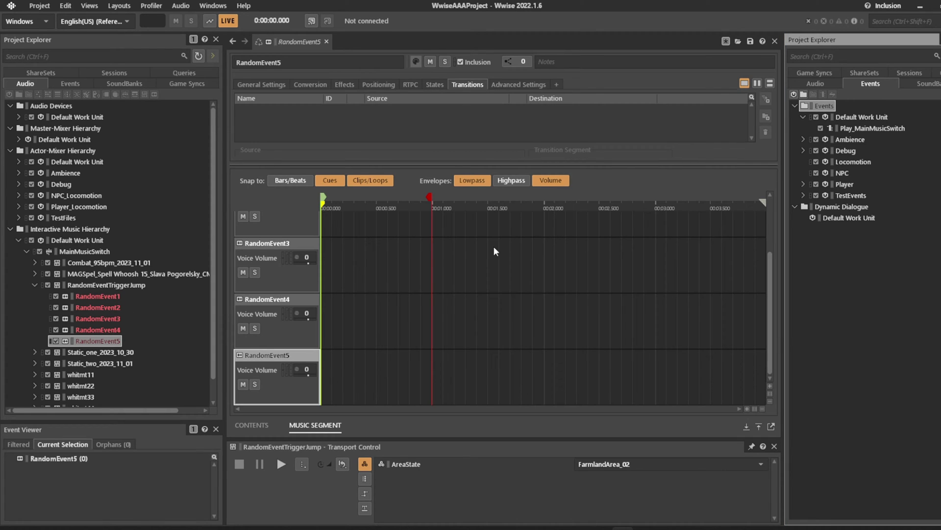
right_click(821, 116)
Step: Create a Play event named Play_RandomEvent in Default Work Unit that targets RandomEventTriggerJump
mouse_move(851, 122)
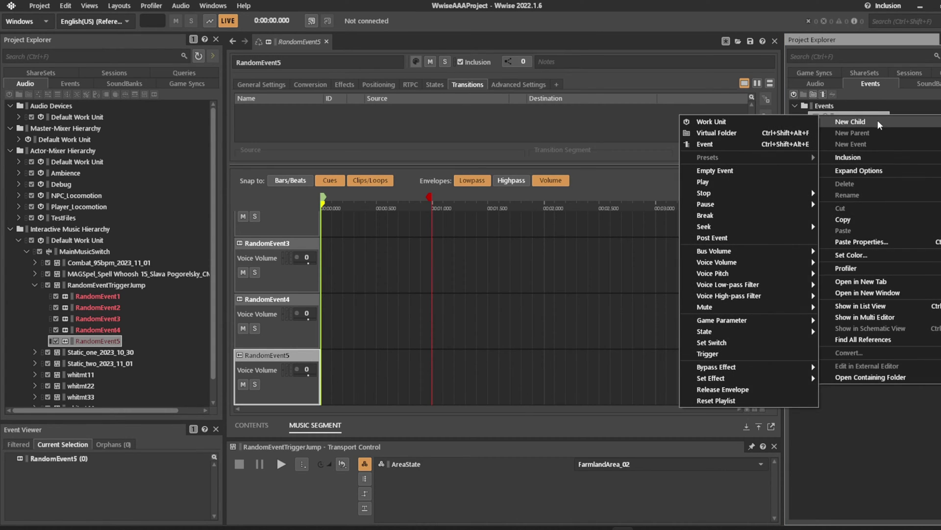
left_click(706, 143)
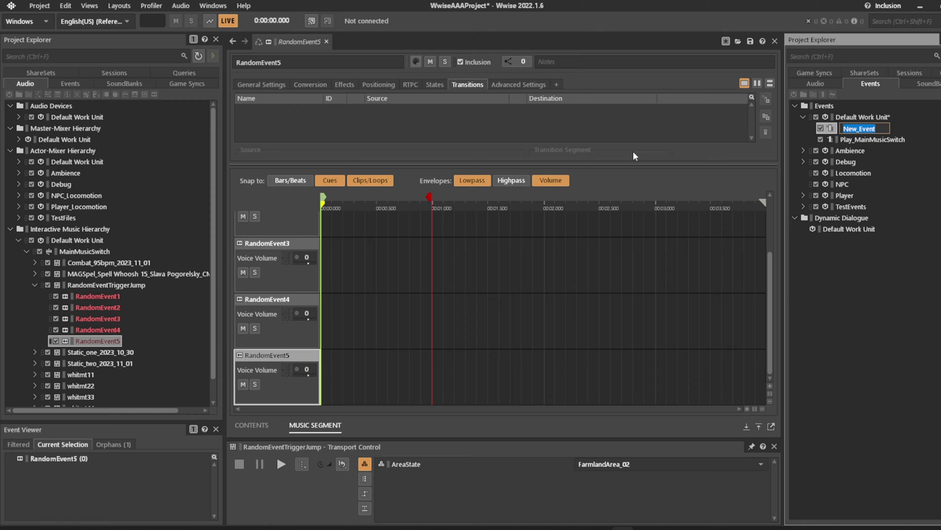
type("Play_RandomE")
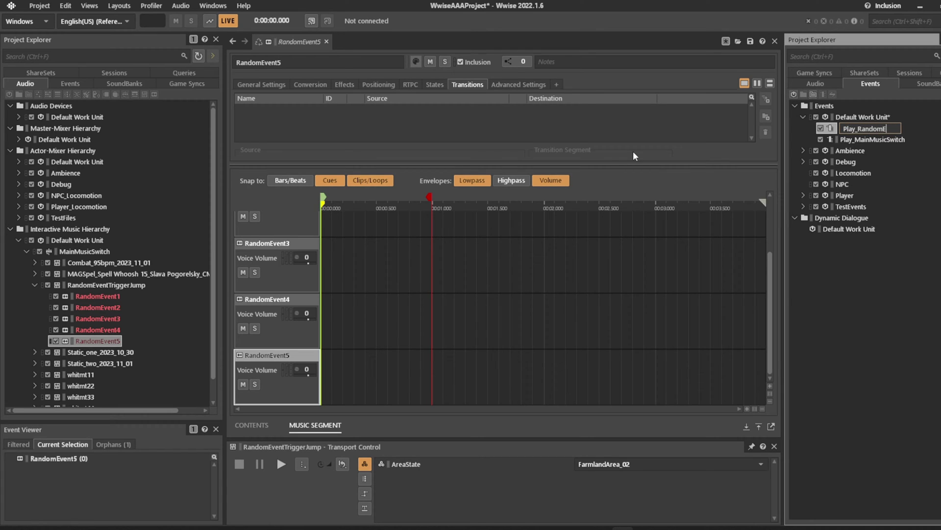
type("vent")
key("Return")
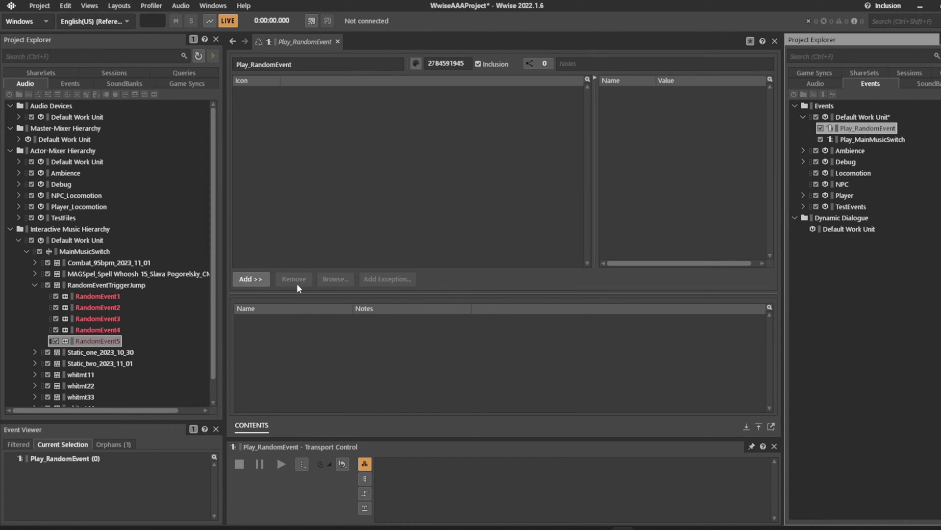
left_click(387, 195)
left_click_drag(93, 286, 395, 183)
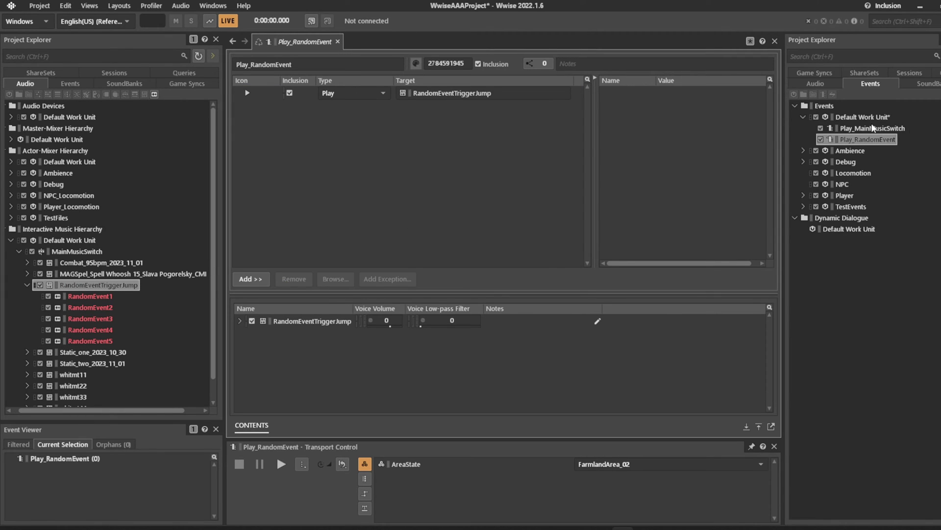
Step: Duplicate Play_RandomEvent into five events, Play_RandomEvent_01 through Play_RandomEvent_05
left_click(76, 304)
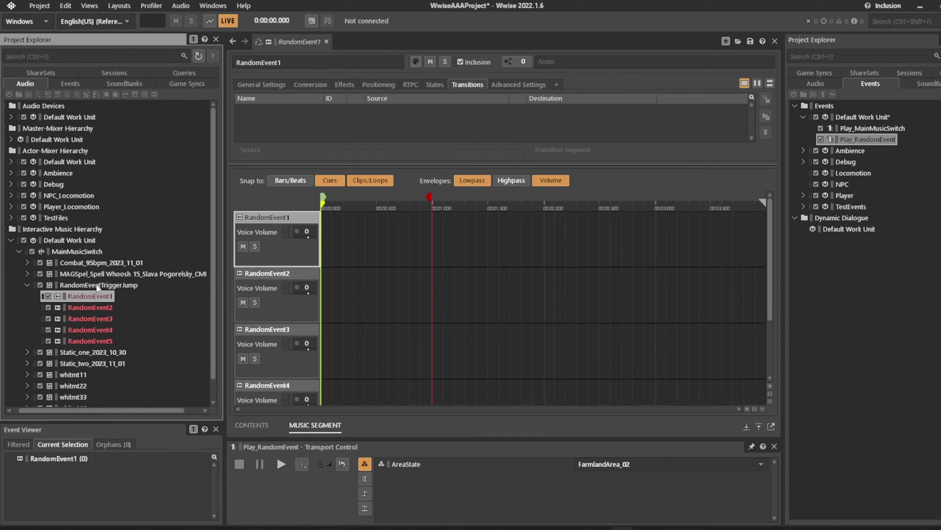
left_click(98, 285)
left_click(881, 140)
key("ctrl+d")
key("ctrl+d")
key("ctrl+d")
key("ctrl+d")
key("ctrl+d")
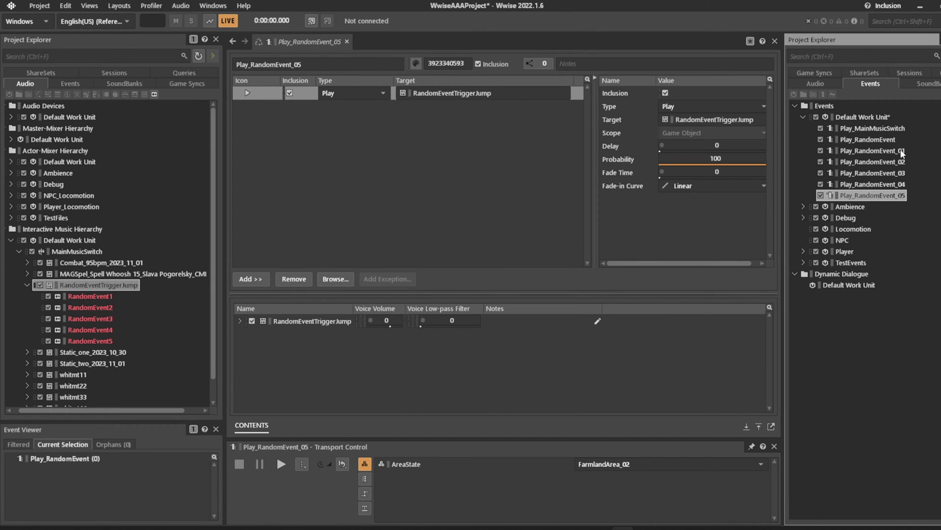
Step: Place a trial Play_RandomEvent_01 cue on RandomEvent1, audition the segment, then delete the cue
left_click(74, 284)
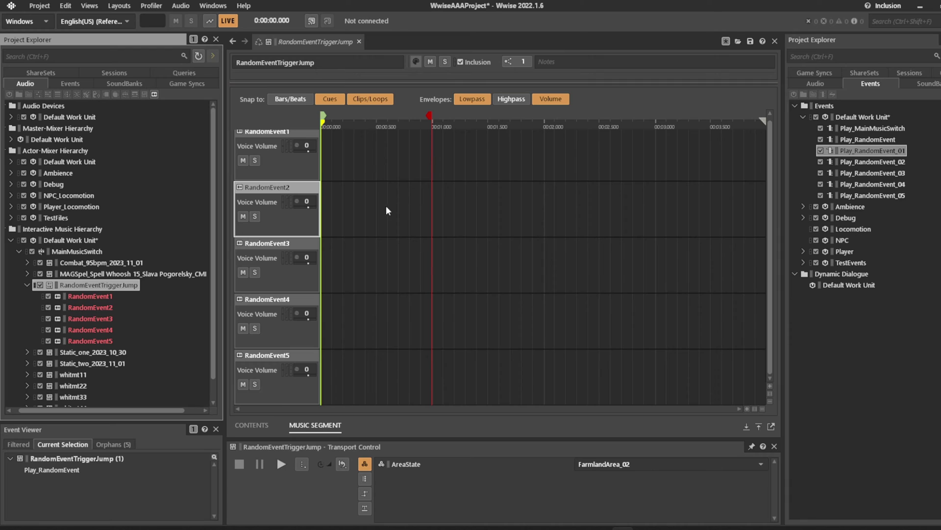
scroll(771, 192, "up", 1)
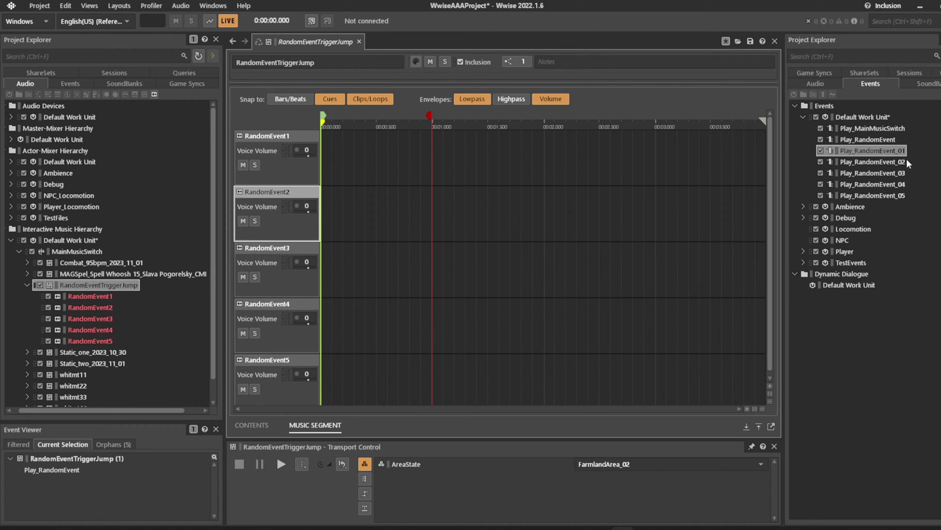
left_click_drag(869, 149, 389, 144)
key("space")
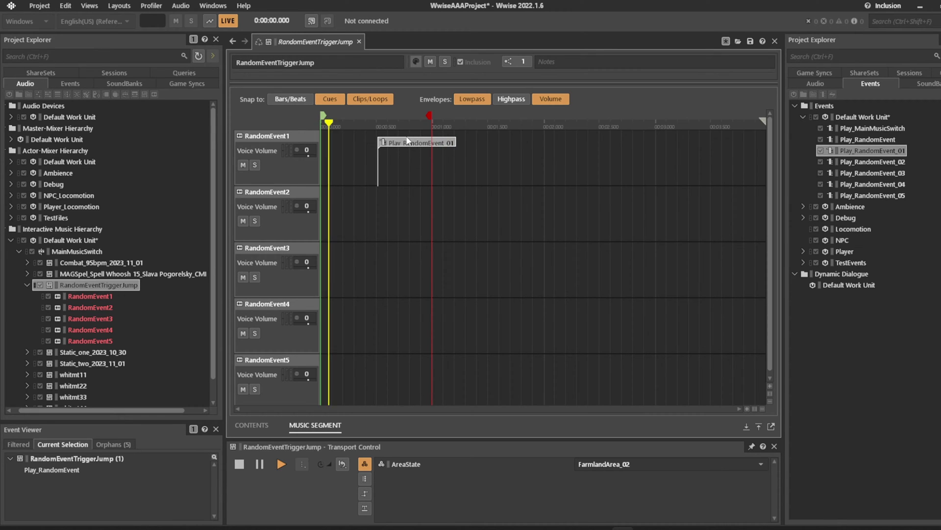
key("space")
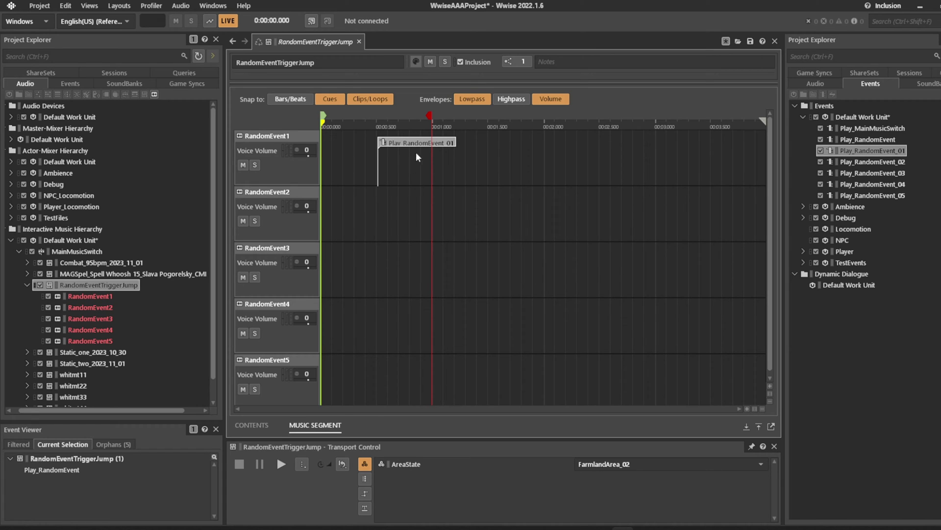
key("Delete")
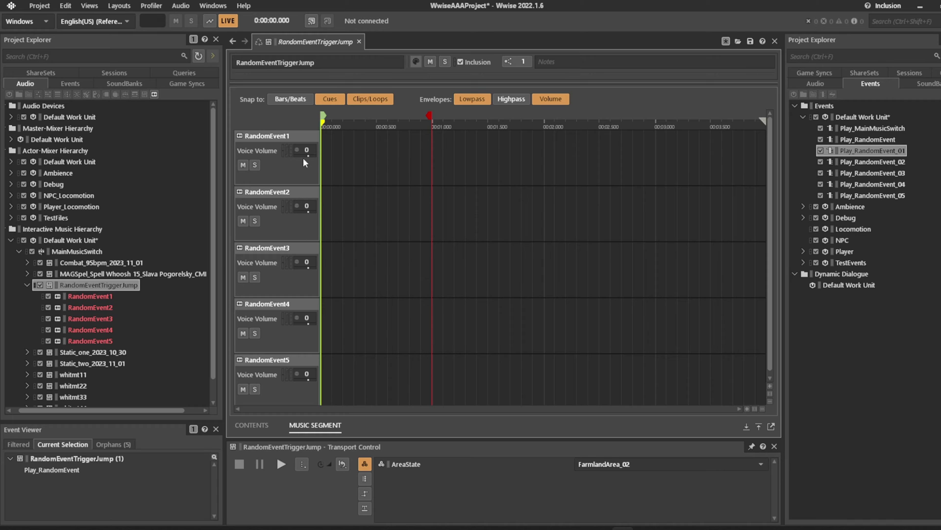
left_click(296, 164)
Step: Make RandomEvent1 a Random Step track with four added sub-tracks, and delete tracks RandomEvent2–5
right_click(292, 171)
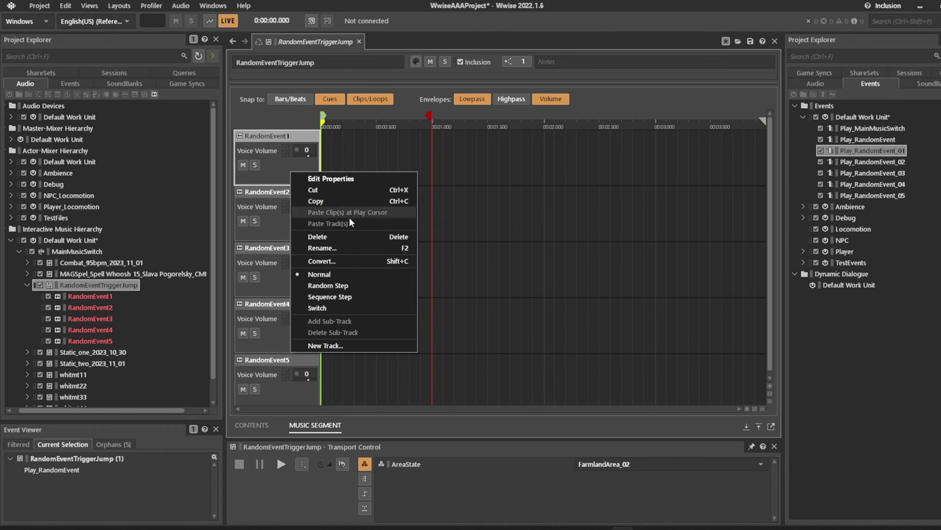
left_click(338, 286)
right_click(299, 167)
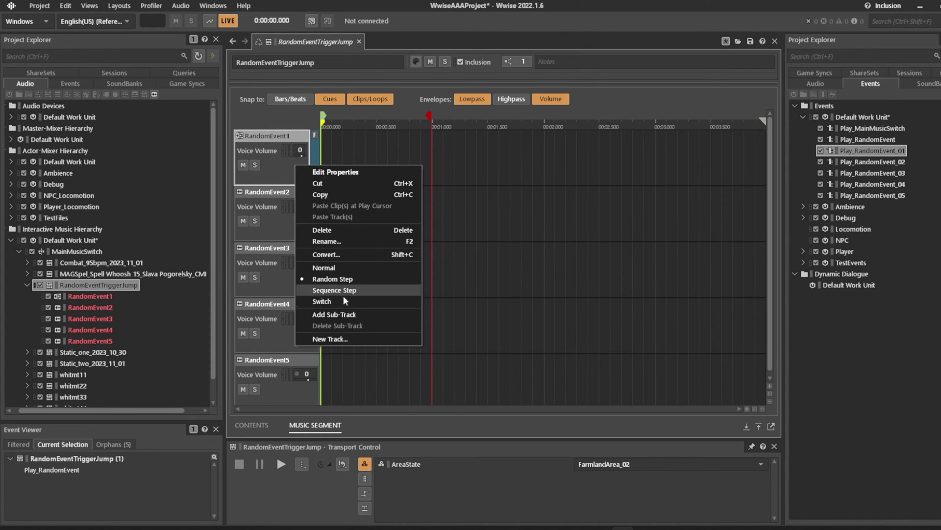
left_click(345, 314)
right_click(282, 214)
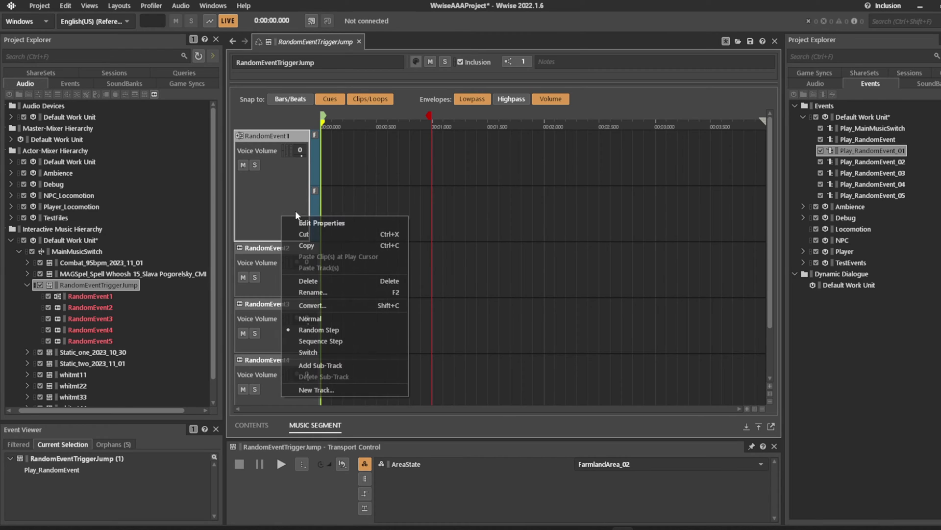
left_click(326, 363)
right_click(280, 219)
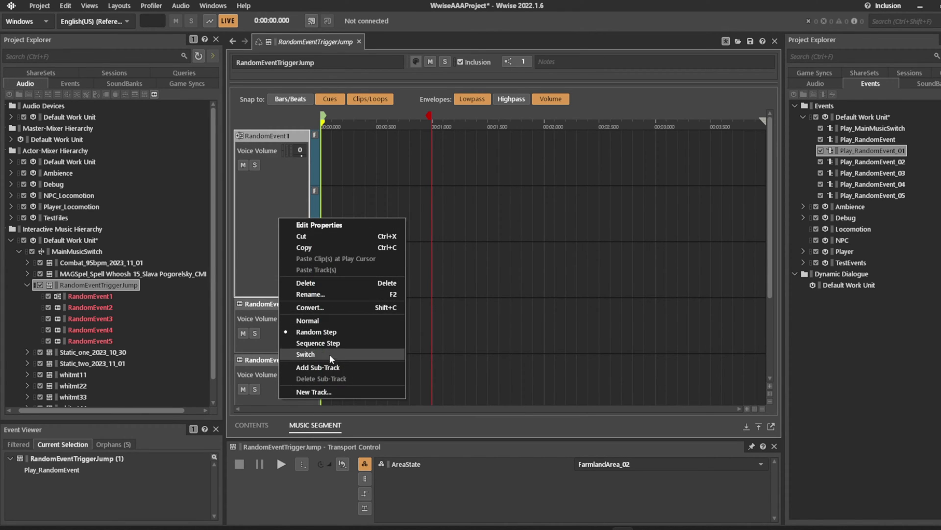
left_click(327, 366)
right_click(270, 237)
left_click(284, 384)
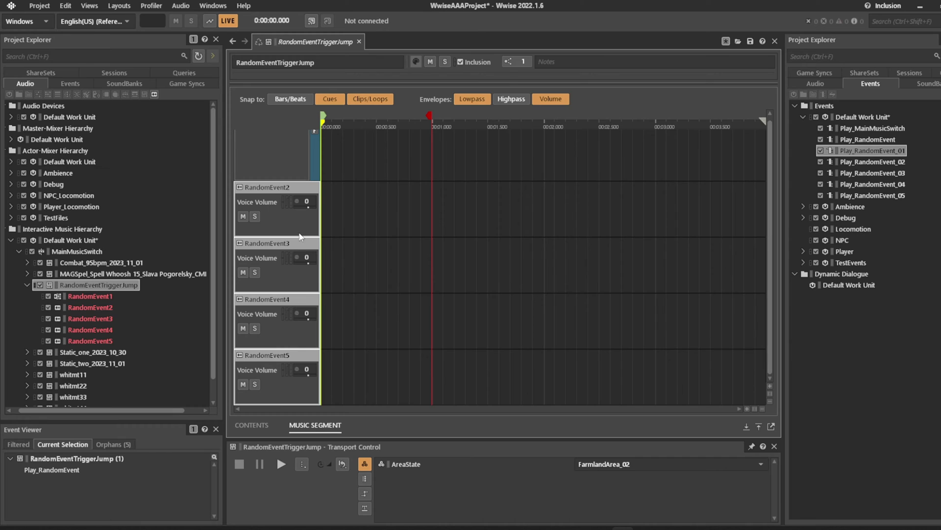
key("Delete")
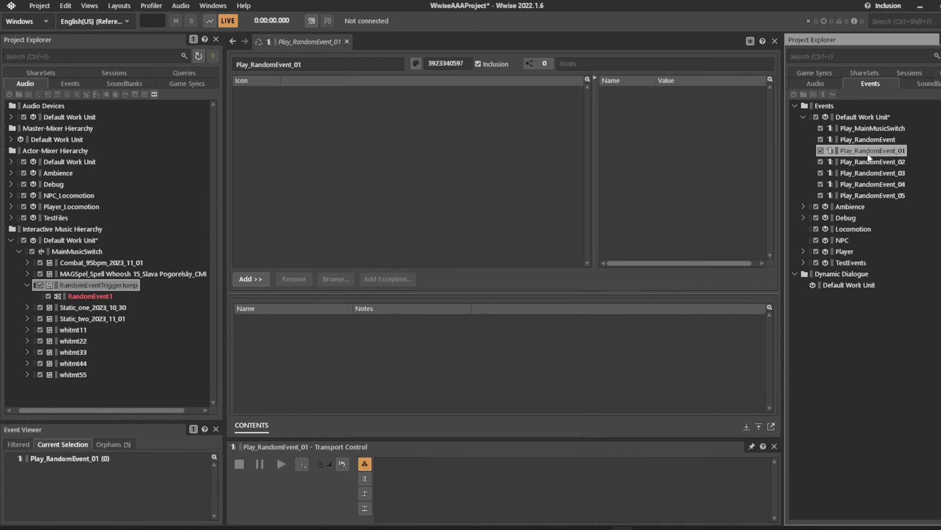
Step: Drop Play_RandomEvent_01 through _05 onto the first to fifth sub-track lanes of RandomEvent1
left_click(76, 284)
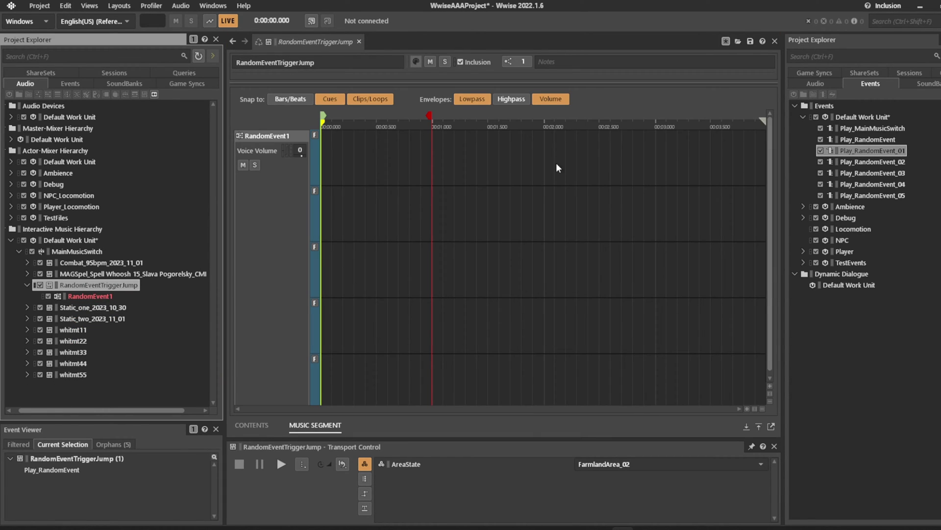
left_click_drag(865, 150, 323, 146)
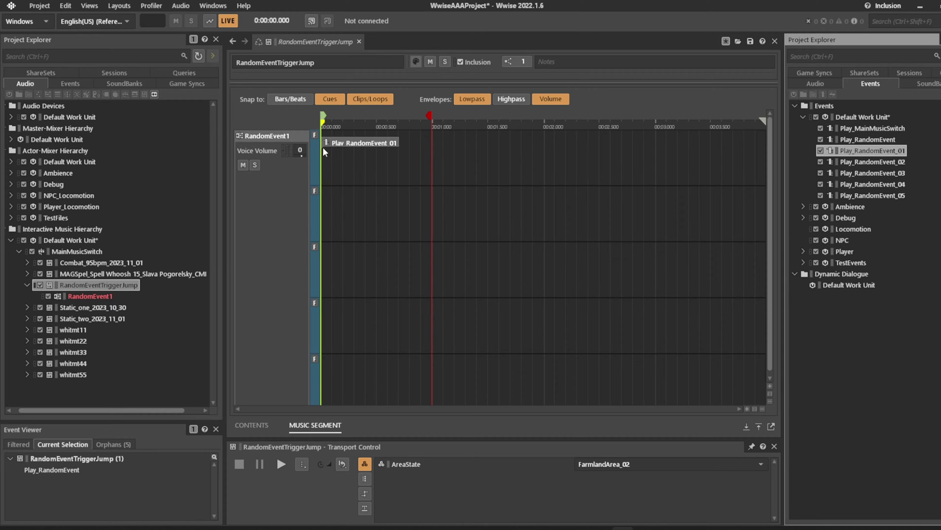
left_click_drag(866, 162, 322, 210)
left_click_drag(866, 172, 324, 257)
left_click_drag(869, 184, 328, 336)
left_click_drag(858, 195, 326, 387)
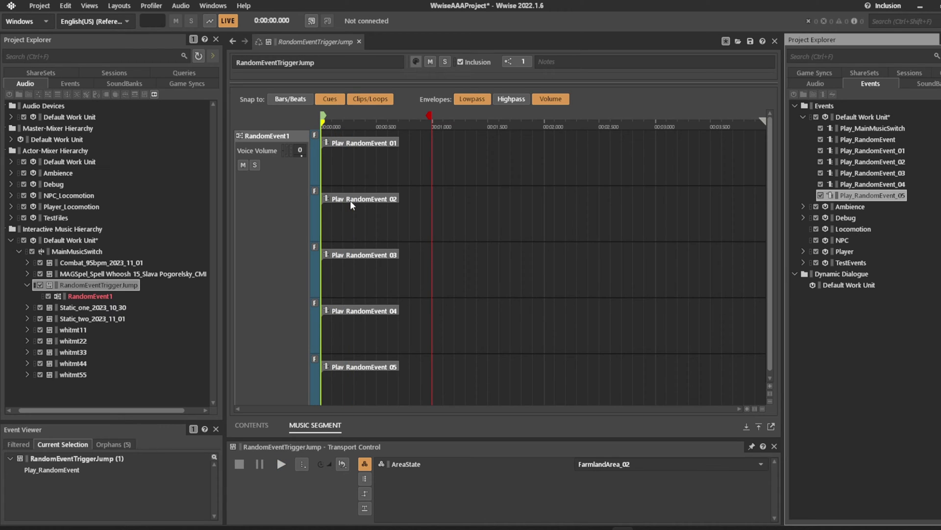
Step: Lock the Transport Control to Play_RandomEvent, then check RandomEventTriggerJump and return to the event
left_click(875, 141)
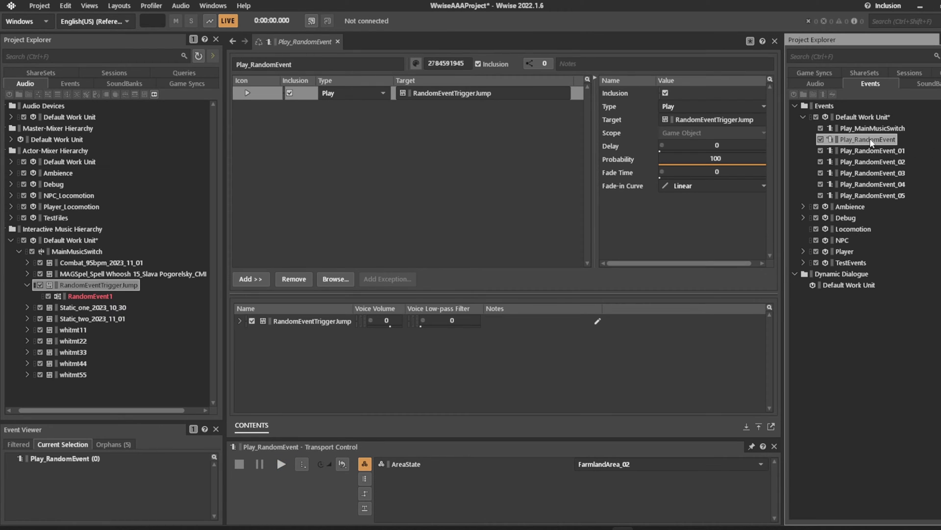
left_click(752, 447)
left_click(77, 286)
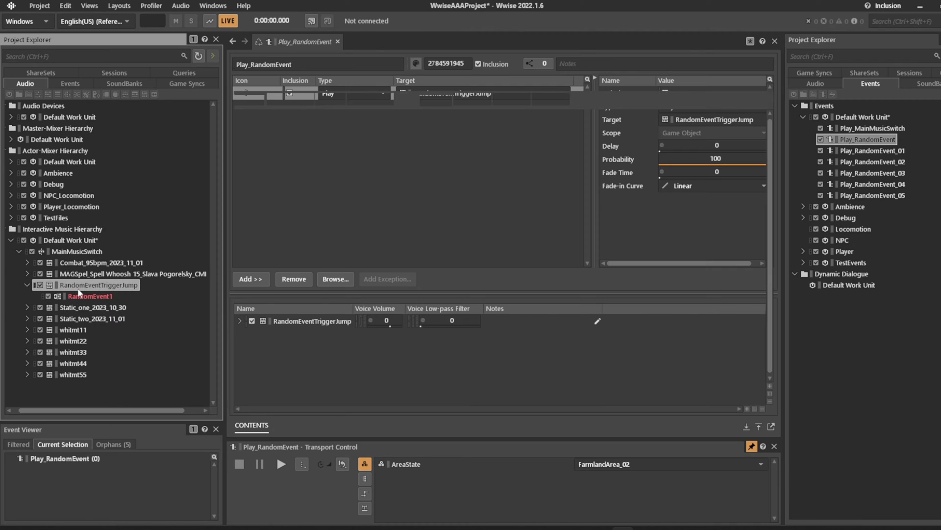
left_click(855, 142)
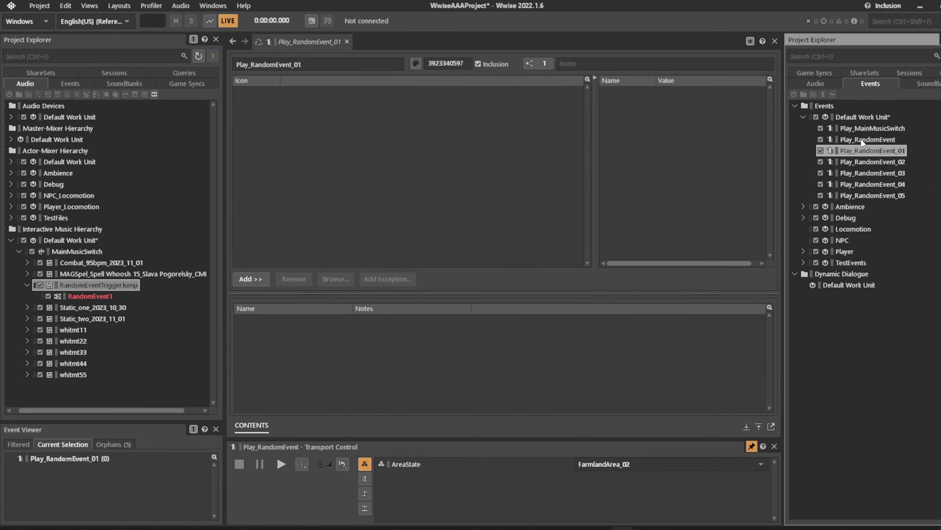
key("alt+Left")
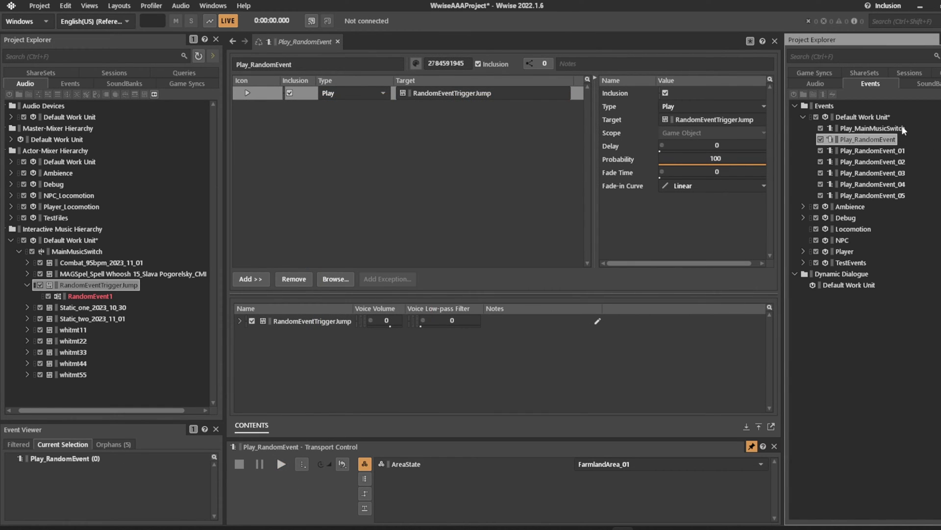
Step: Open Play_RandomEvent_01 and browse its action list without adding an action
left_click(877, 151)
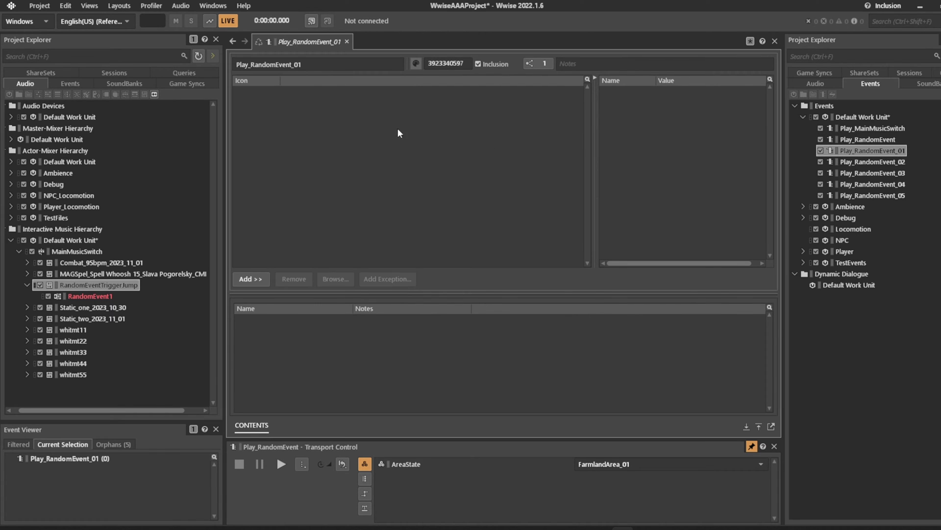
right_click(382, 130)
mouse_move(417, 136)
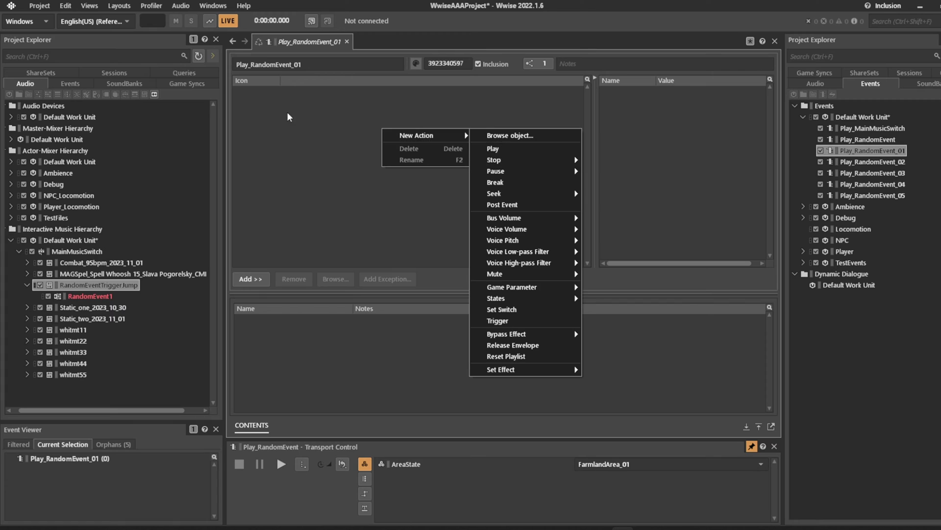
left_click(890, 166)
left_click(886, 151)
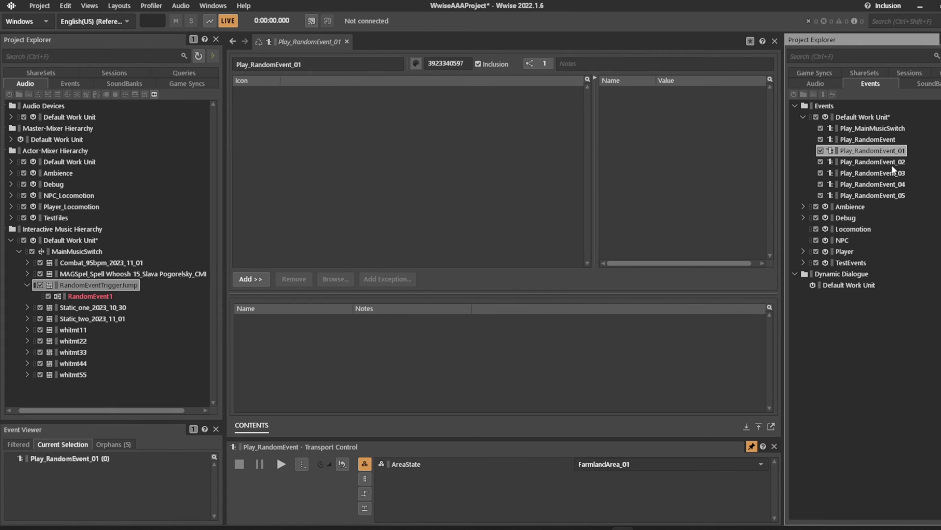
Step: Check Play_RandomEvent_02, _03 and _05, then return to the RandomEventTriggerJump segment
left_click(892, 166)
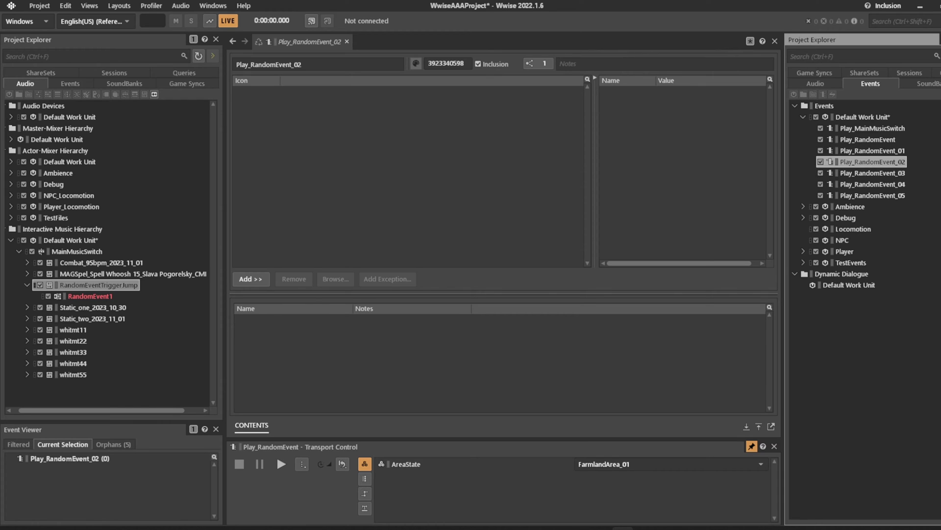
left_click(886, 172)
left_click(884, 185)
left_click(885, 195)
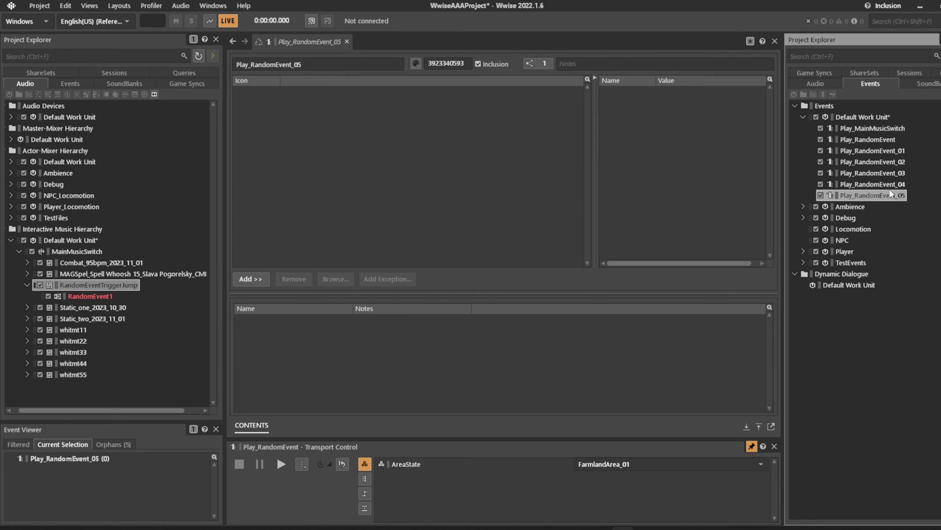
left_click(98, 285)
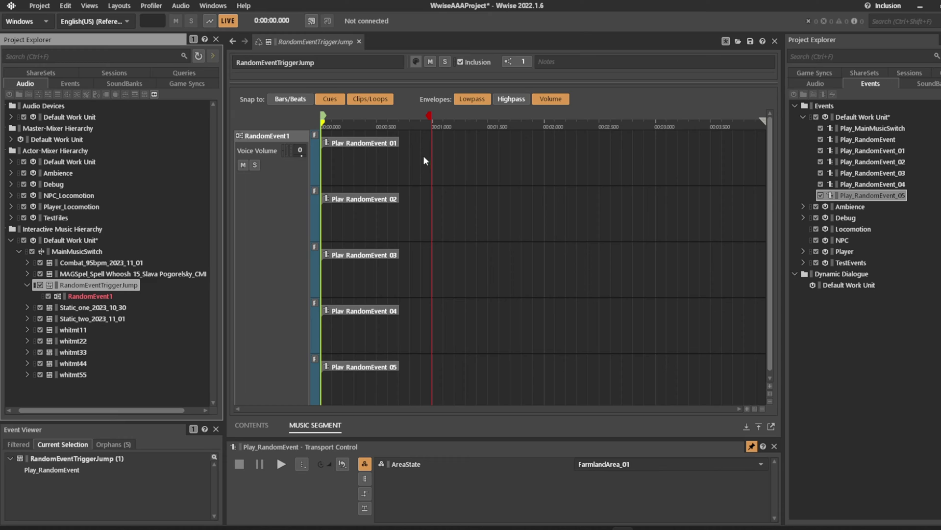
Step: Select the Play RandomEvent 01 clip and navigate back to the Play_RandomEvent event editor
left_click(363, 142)
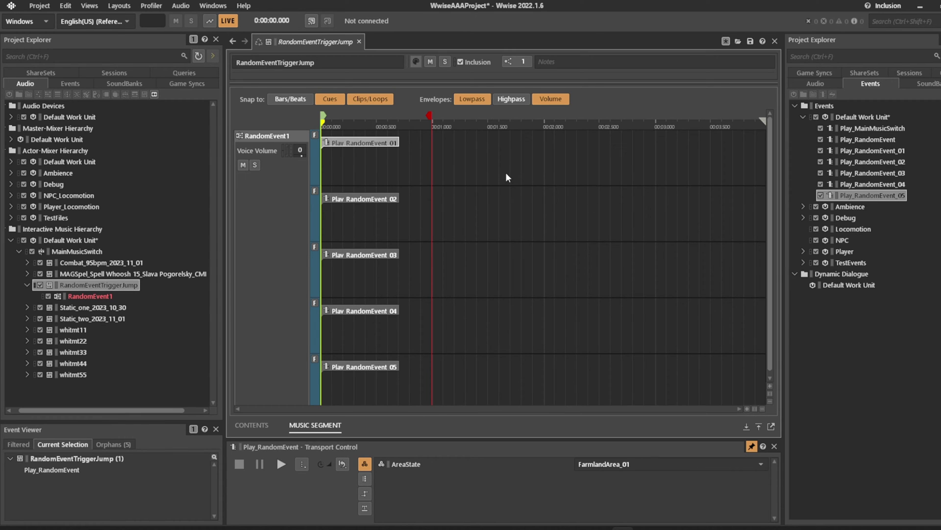
key("alt+Left")
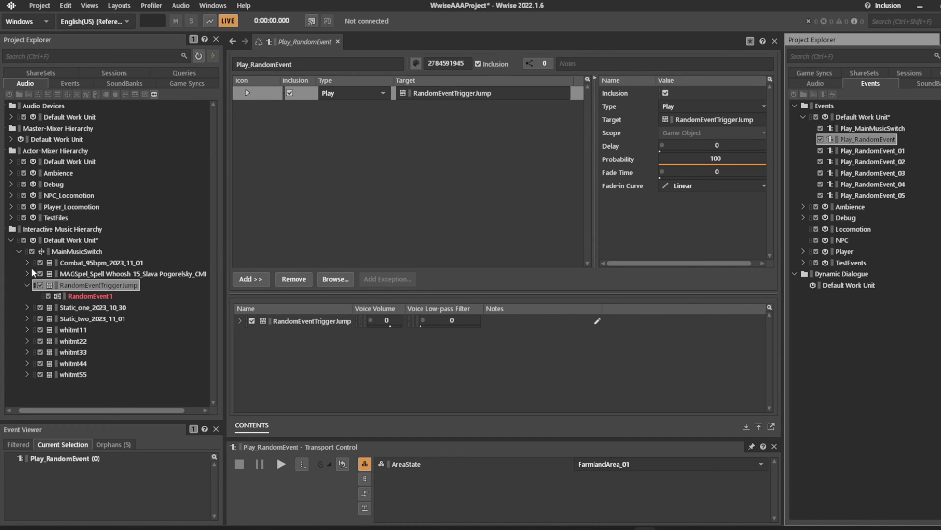
Step: Import the Debug_Numbers_1 through _5 WAV files as music segments under MainMusicSwitch
scroll(57, 252, "right", 2)
left_click_drag(58, 252, 58, 251)
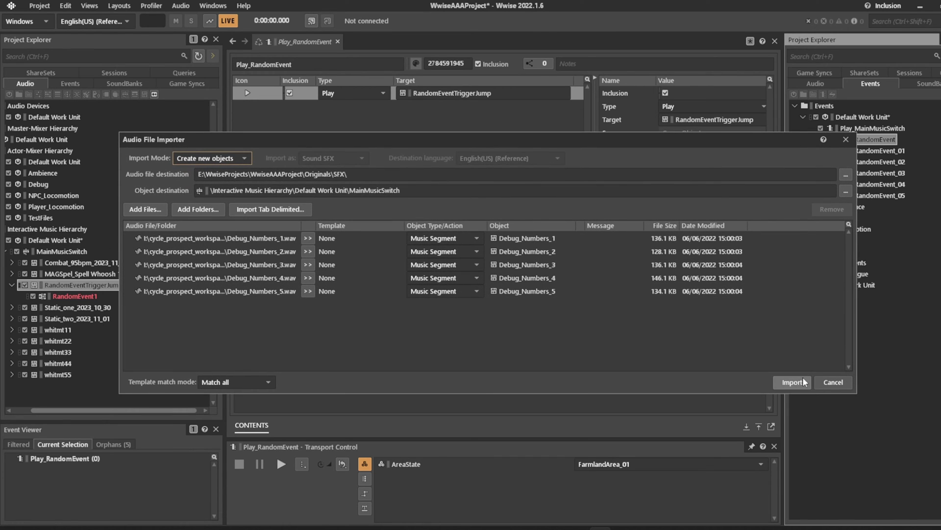
left_click(789, 383)
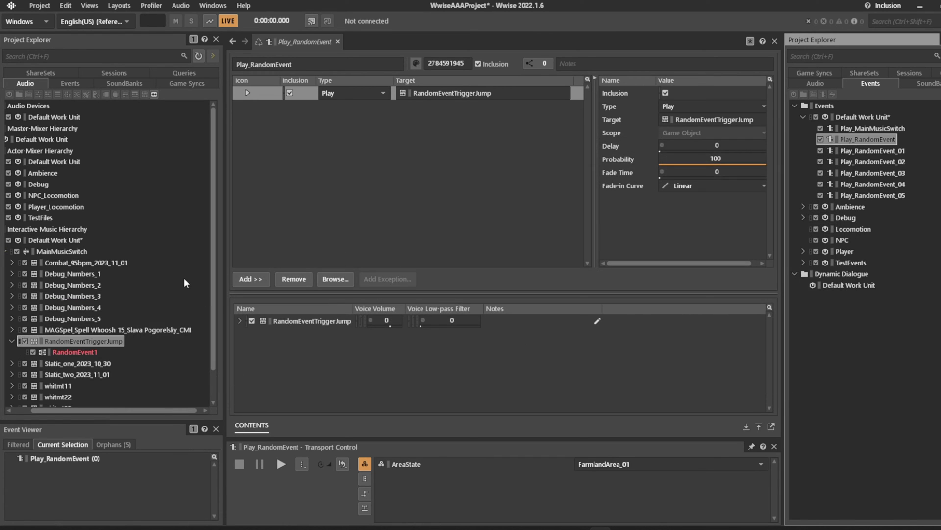
Step: Audition the Debug_Numbers_1 and Debug_Numbers_2 segments
scroll(87, 302, "down", 1)
left_click(72, 241)
key("space")
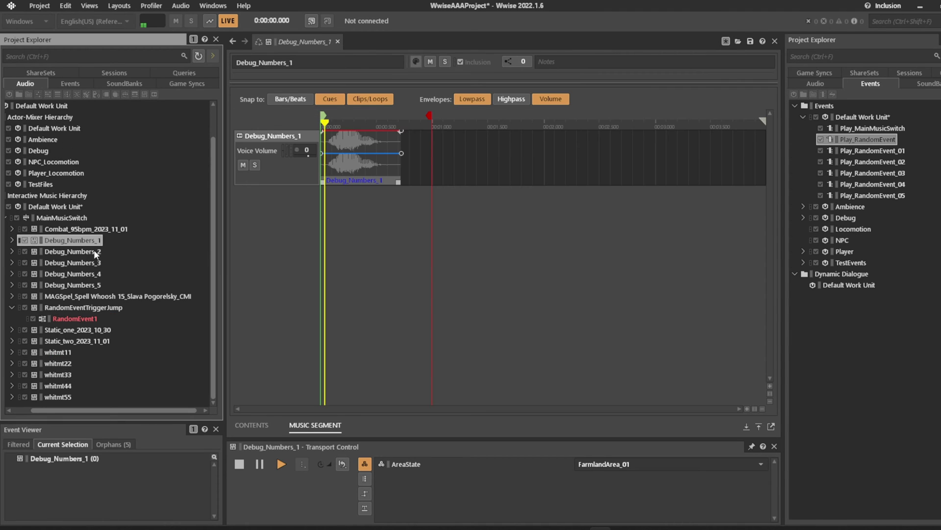
left_click(73, 251)
key("space")
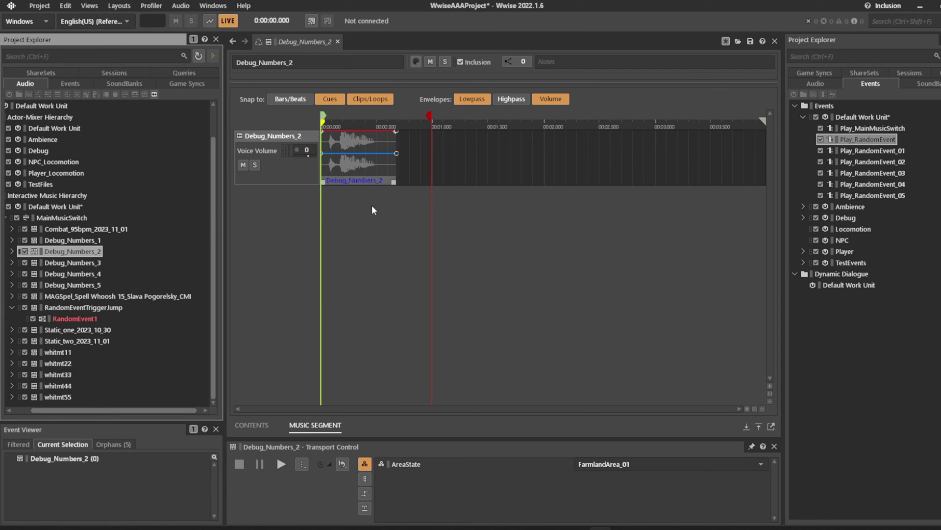
Step: Give Play_RandomEvent_01–05 Play actions targeting Debug_Numbers_1–5 respectively, then recheck event 01
left_click(869, 152)
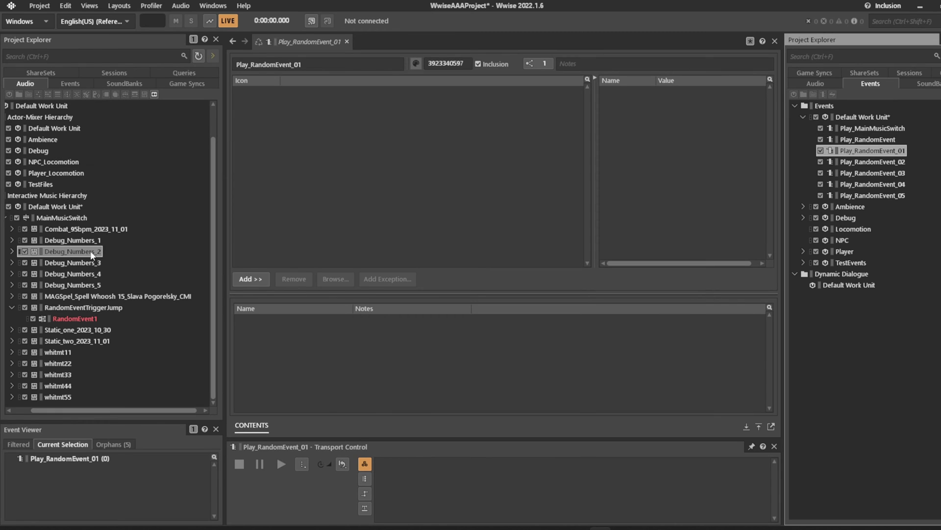
left_click_drag(77, 240, 338, 182)
left_click(883, 163)
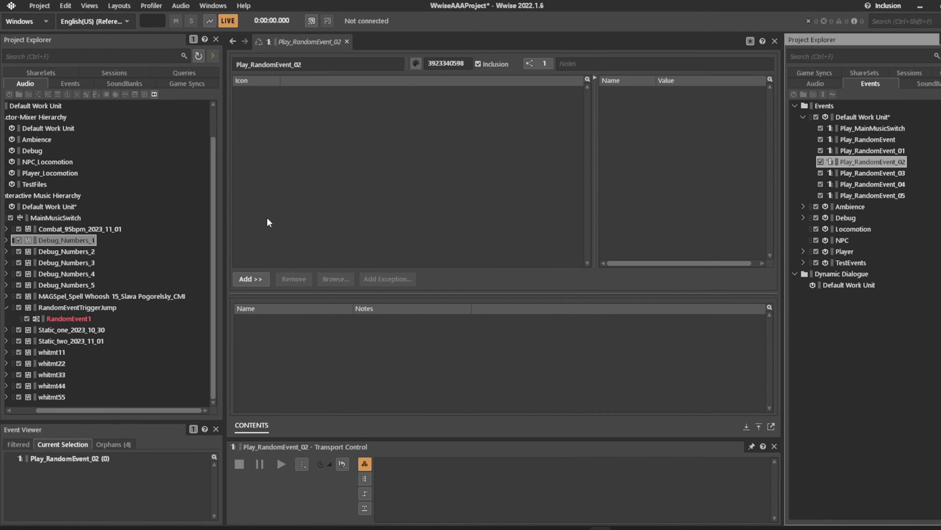
left_click_drag(66, 251, 338, 183)
left_click(873, 173)
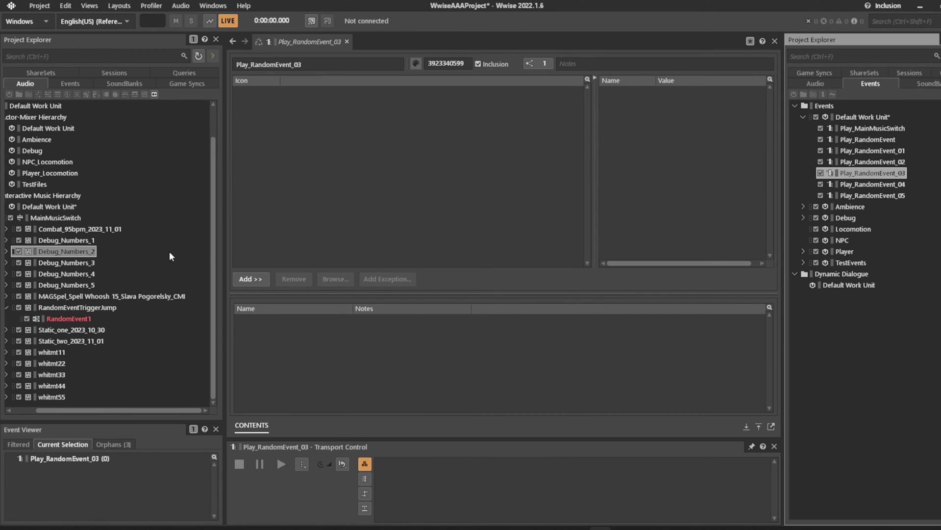
left_click_drag(67, 262, 338, 182)
left_click(873, 184)
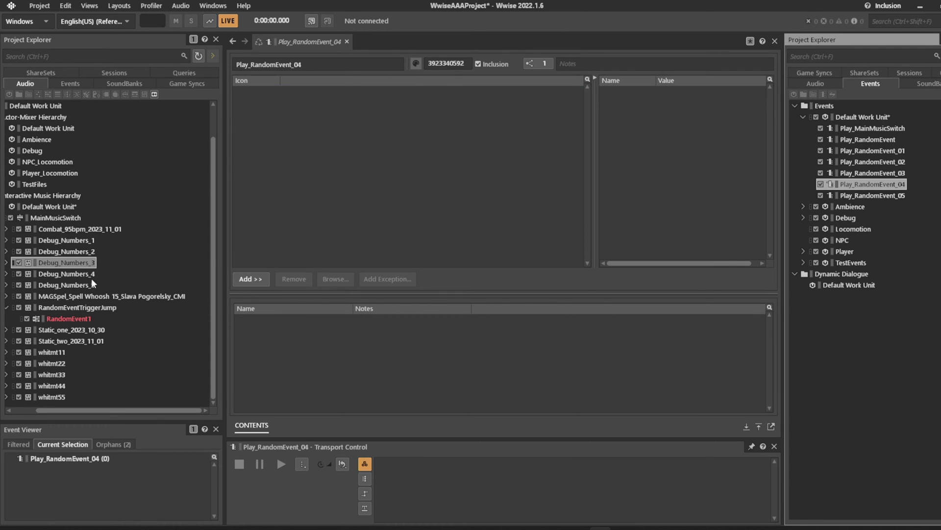
left_click_drag(69, 274, 381, 167)
left_click(873, 196)
left_click_drag(78, 285, 406, 182)
left_click(866, 152)
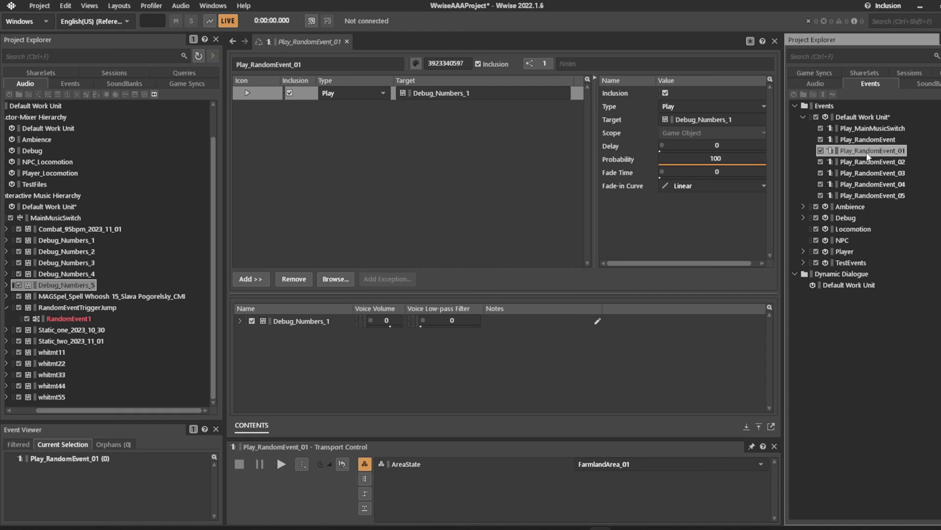
left_click(867, 140)
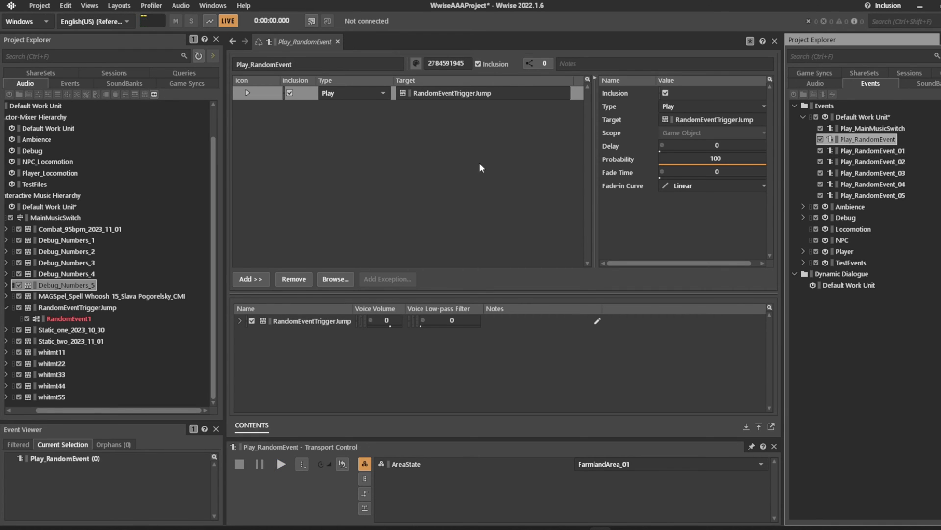
Step: Recheck a random event's Debug_Numbers target, then open the RandomEventTriggerJump music segment
left_click(872, 162)
left_click(816, 140)
left_click(66, 307)
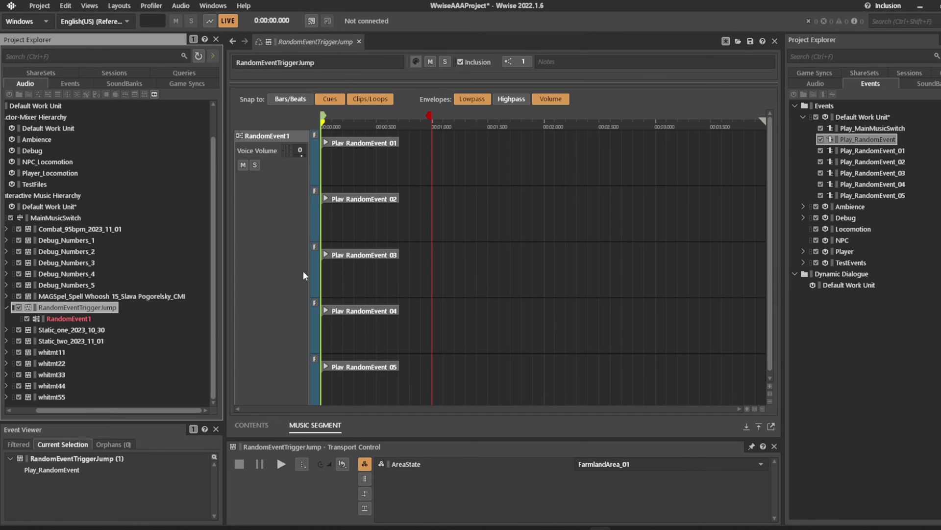
left_click(752, 446)
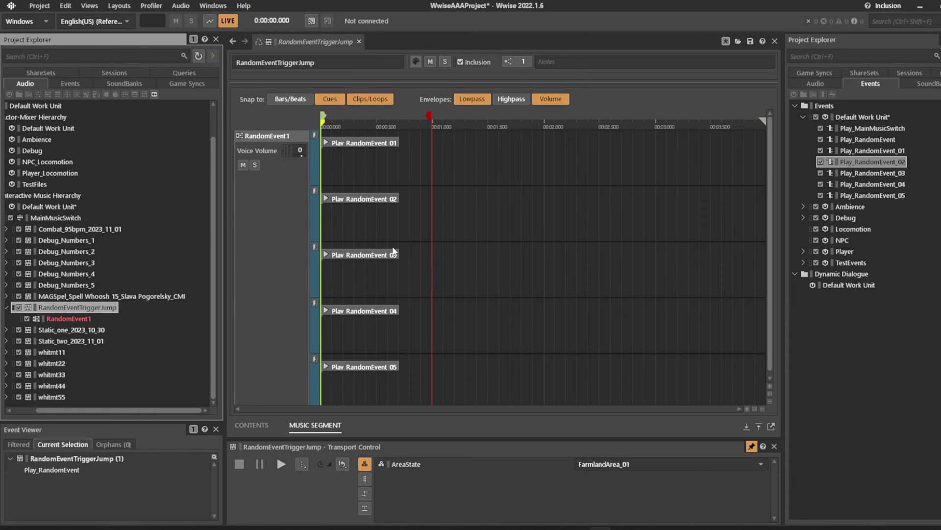
Step: Play and stop RandomEventTriggerJump twice to hear the triggered number segments
key("space")
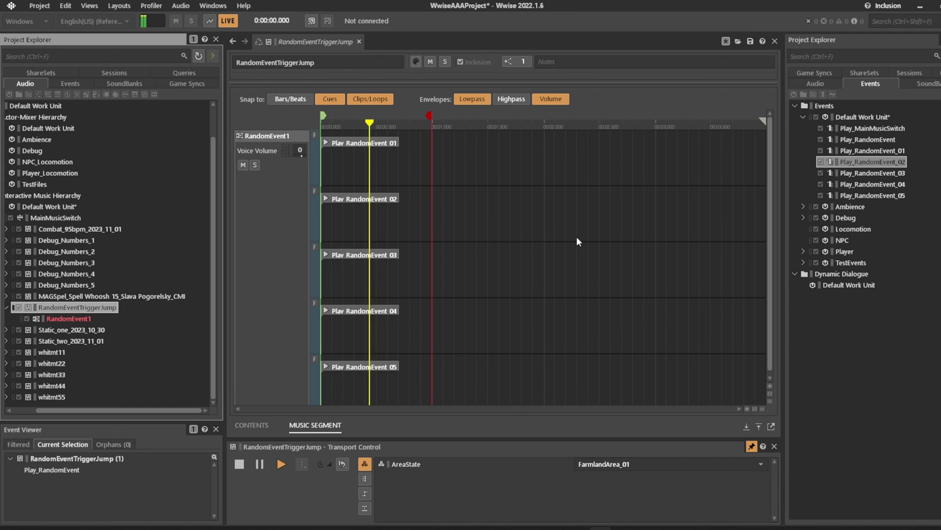
key("space")
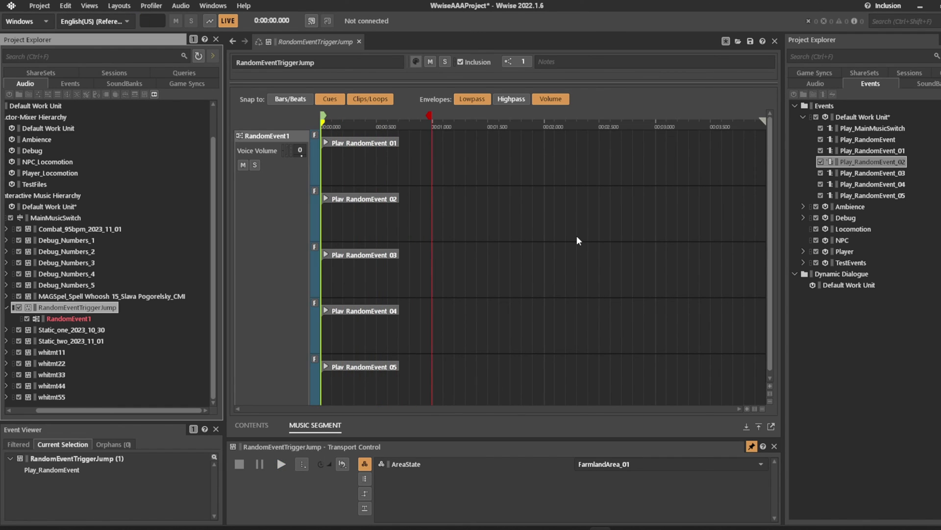
key("space")
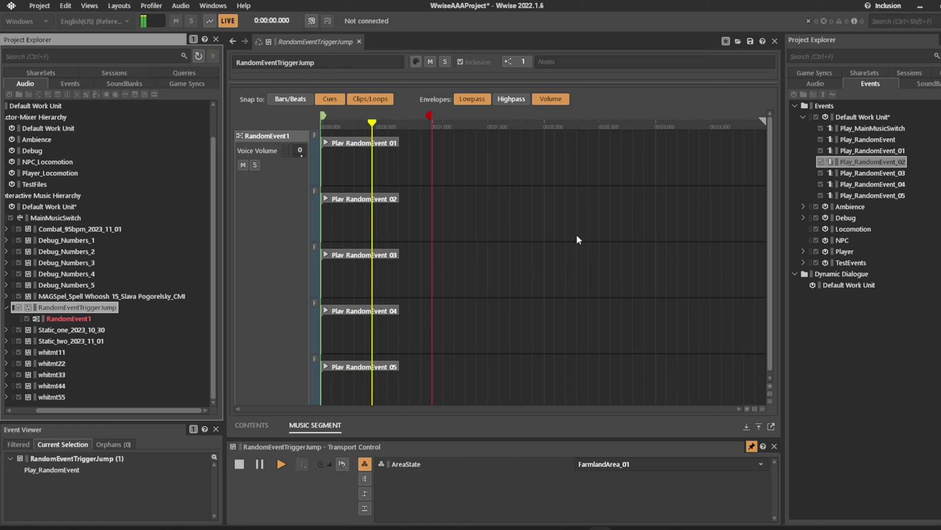
key("space")
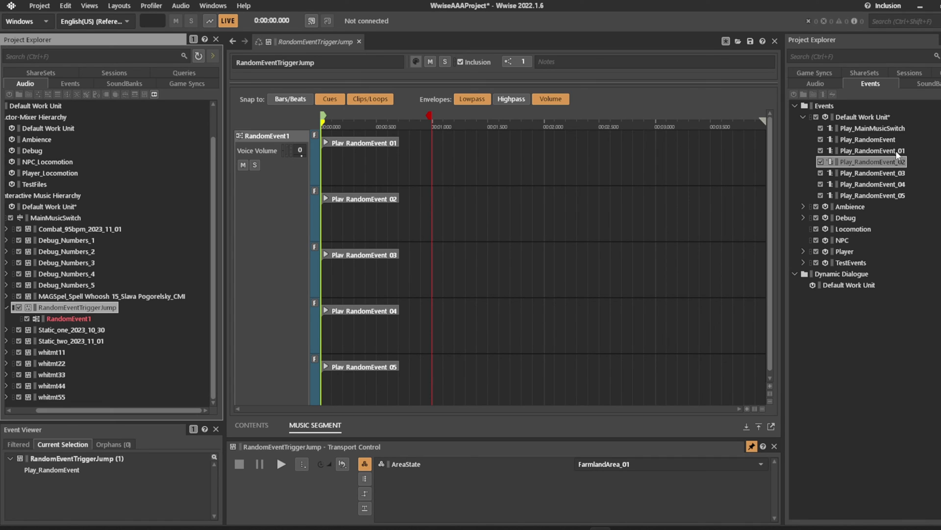
left_click_drag(896, 151, 462, 158)
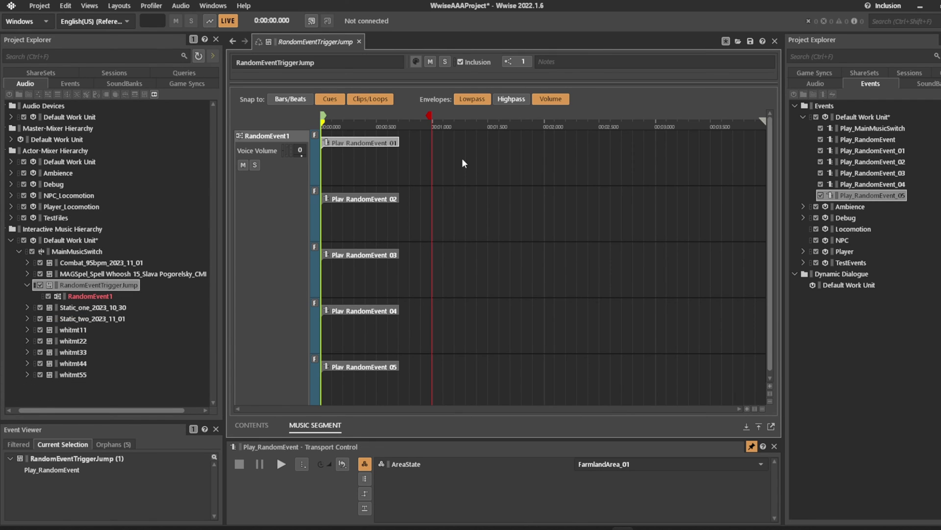